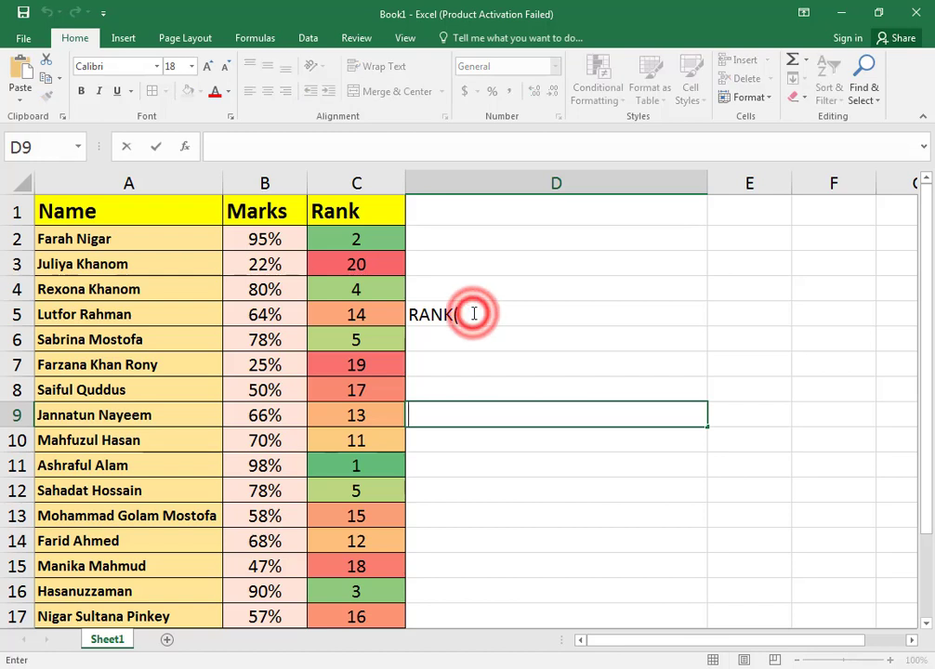
Make D5's RANK( text a formula with a leading =, trimmed to =R to list matching functions.
{"action": "double_click", "coordinate": [418, 315]}
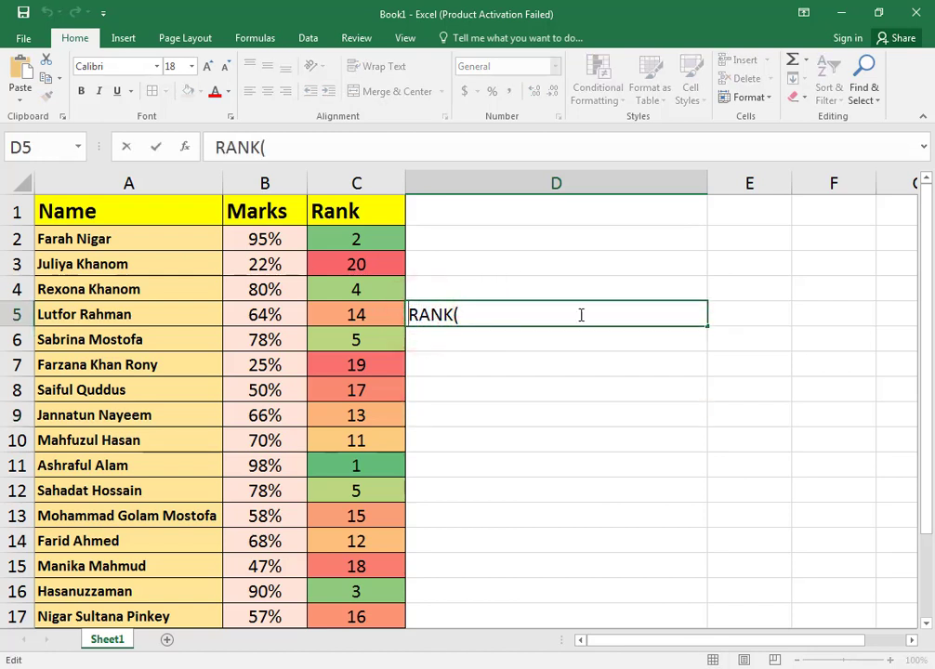
{"action": "type", "text": "="}
{"action": "left_click_drag", "start_coordinate": [479, 314], "coordinate": [439, 314]}
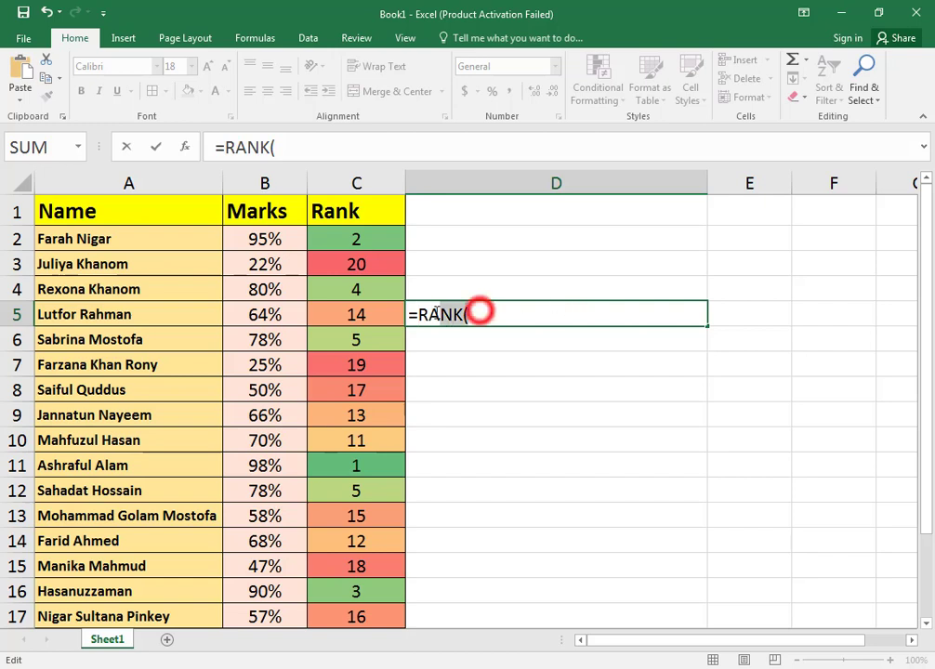
{"action": "left_click", "coordinate": [565, 312]}
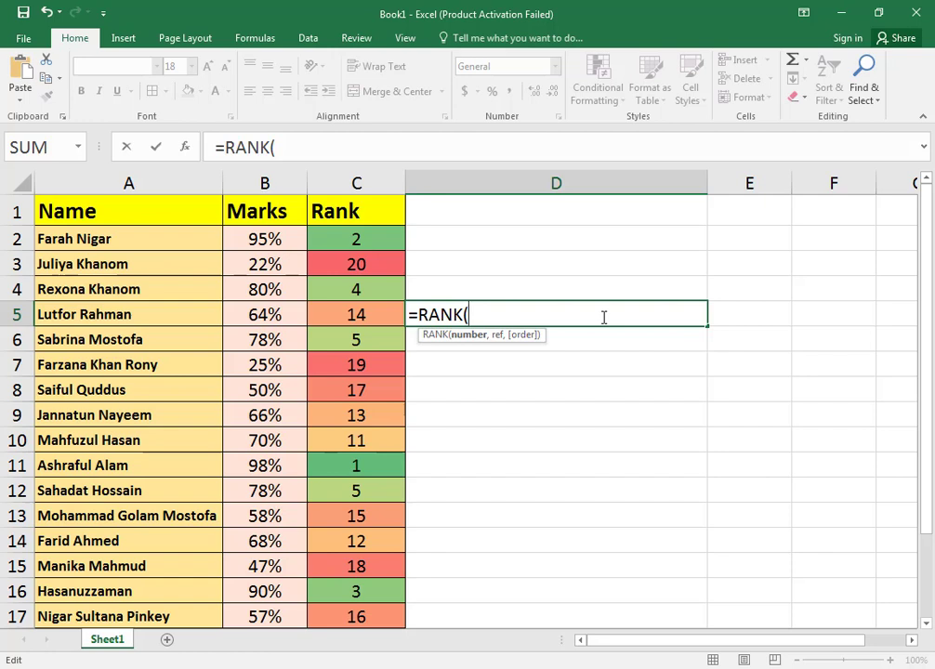
{"action": "key", "text": "BackSpace"}
{"action": "key", "text": "BackSpace"}
{"action": "key", "text": "BackSpace"}
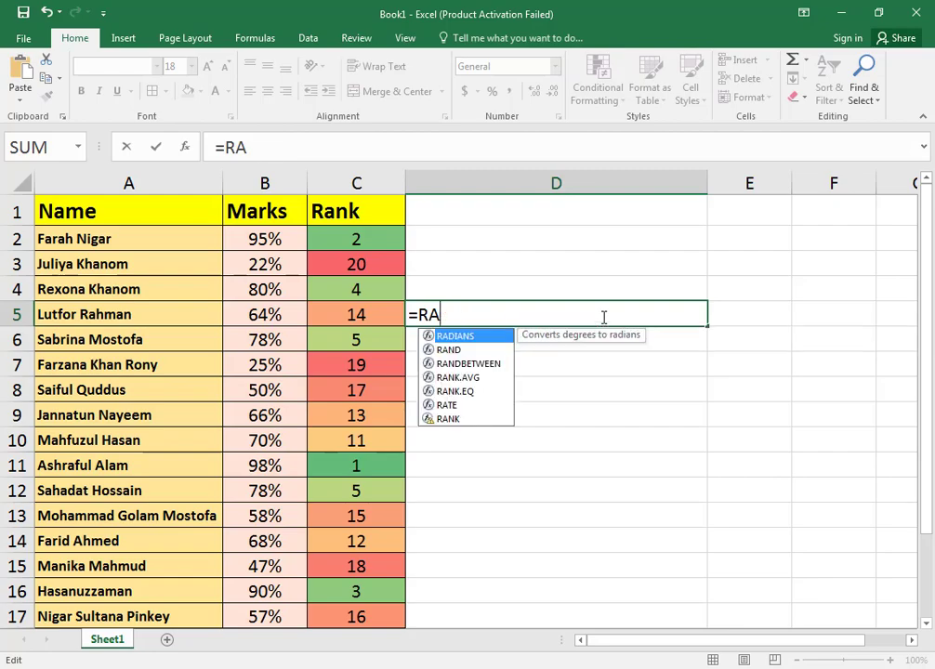
{"action": "key", "text": "BackSpace"}
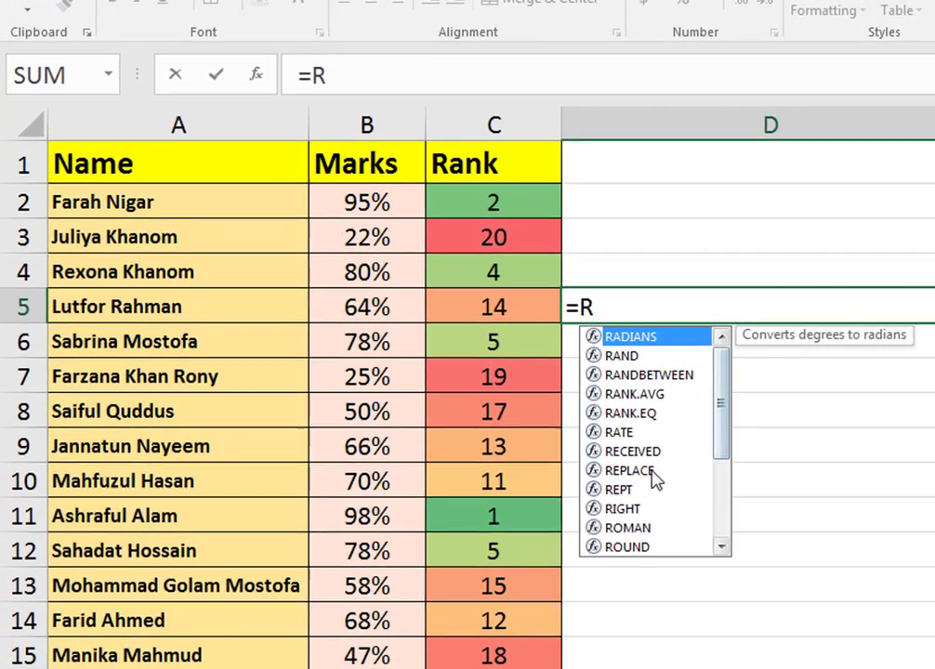
{"action": "scroll", "coordinate": [476, 456], "scroll_direction": "down", "scroll_amount": 2}
{"action": "scroll", "coordinate": [493, 418], "scroll_direction": "down", "scroll_amount": 1}
{"action": "scroll", "coordinate": [781, 460], "scroll_direction": "up", "scroll_amount": 3}
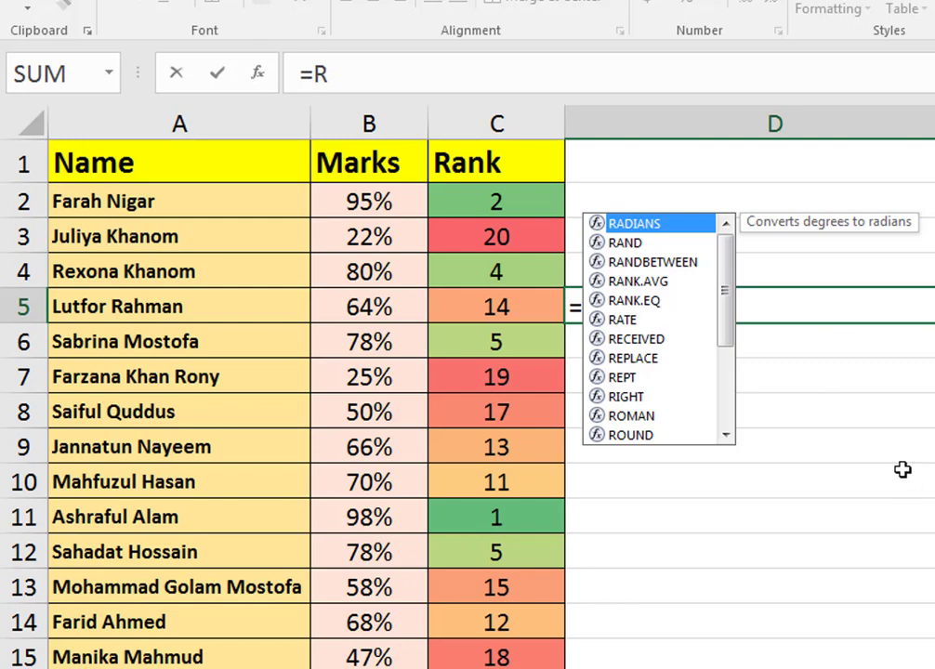
{"action": "left_click", "coordinate": [825, 459]}
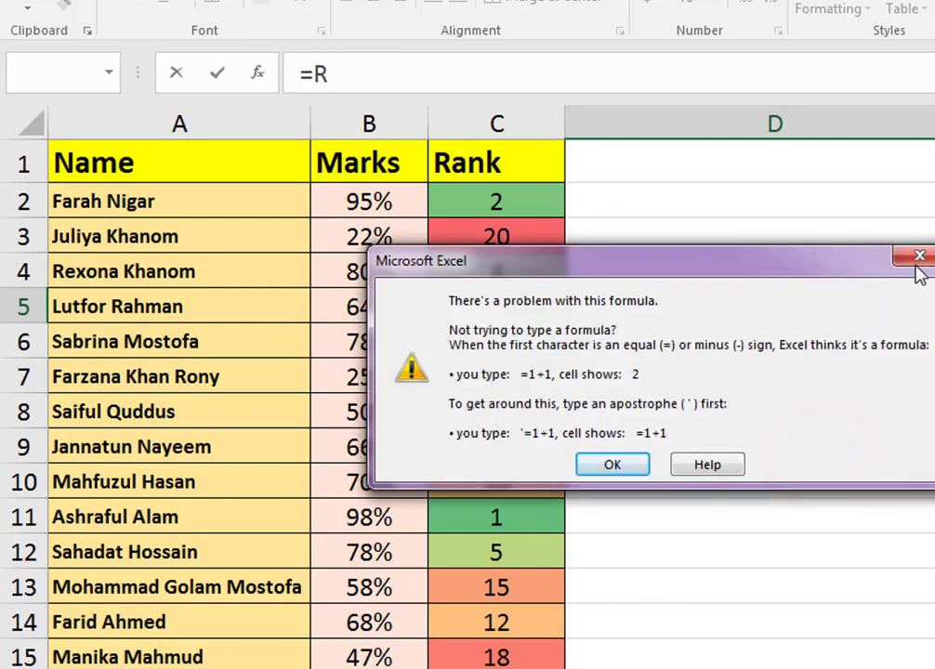
{"action": "left_click", "coordinate": [917, 260]}
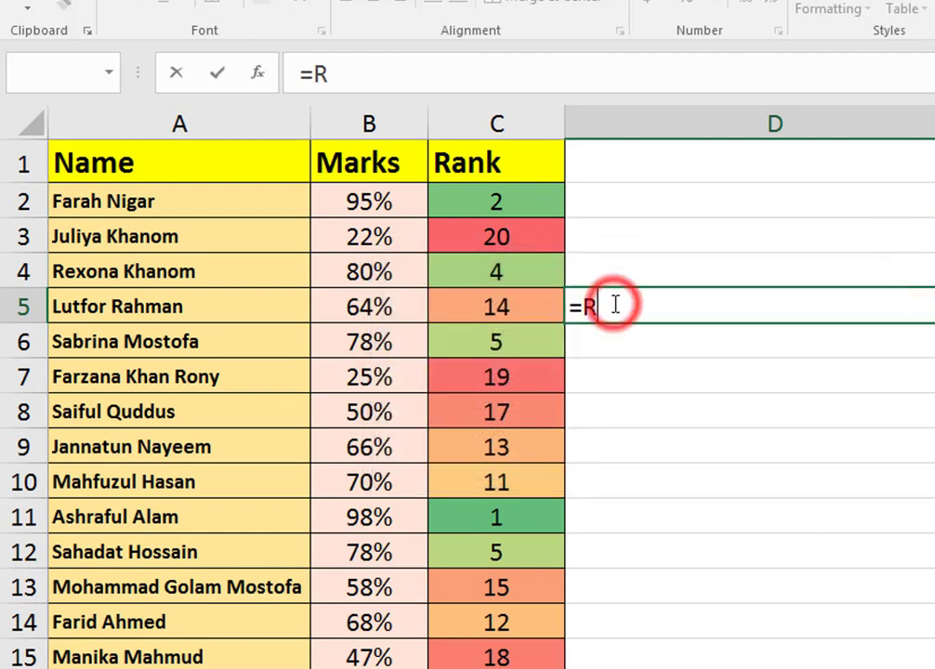
{"action": "key", "text": "BackSpace"}
{"action": "key", "text": "BackSpace"}
Clear the unfinished =R entry from column D, then select the Name and Marks columns.
{"action": "left_click", "coordinate": [761, 216]}
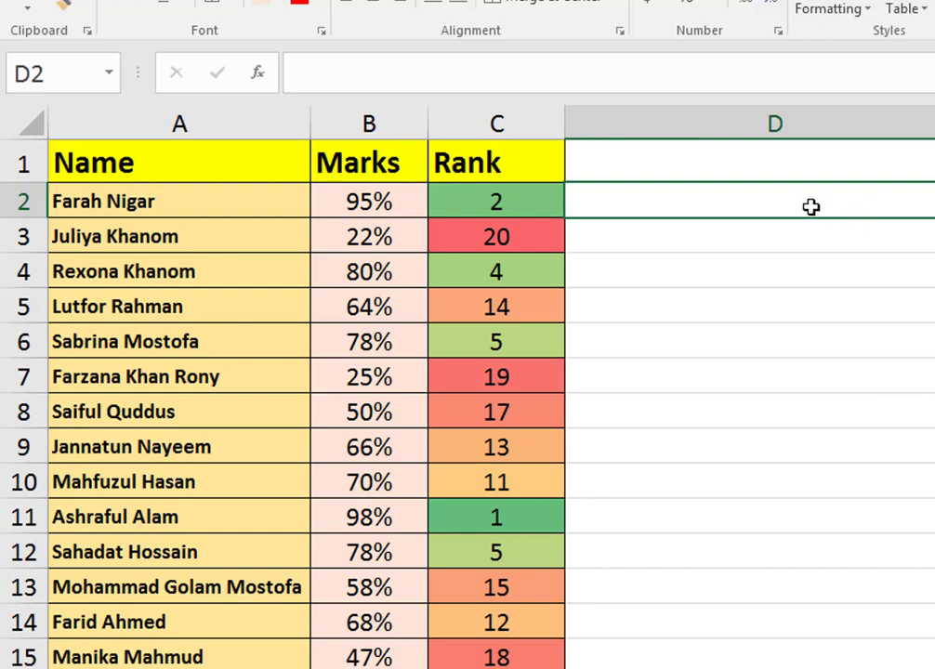
{"action": "left_click", "coordinate": [182, 121]}
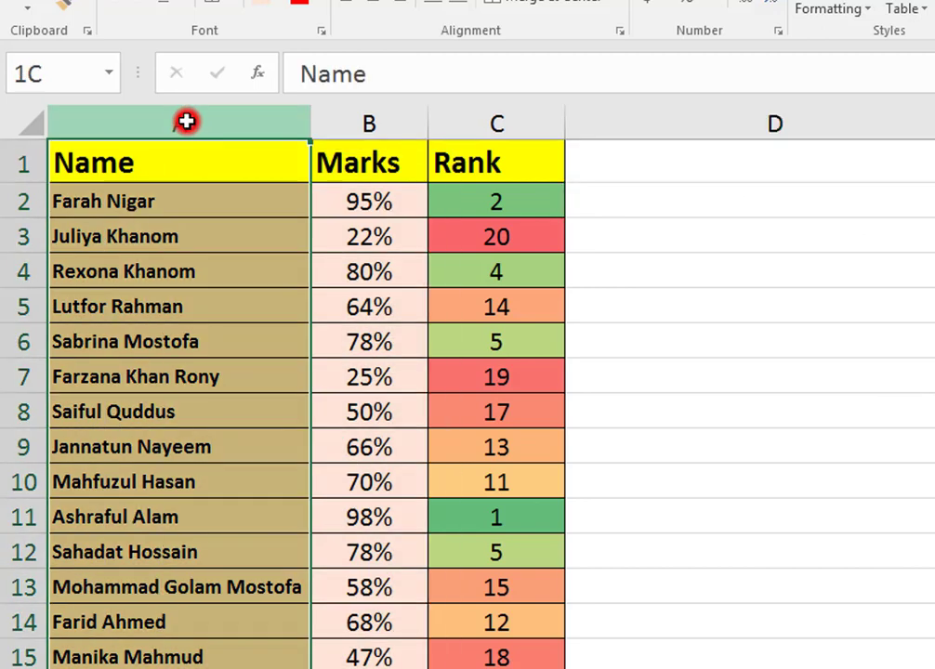
{"action": "left_click", "coordinate": [373, 125]}
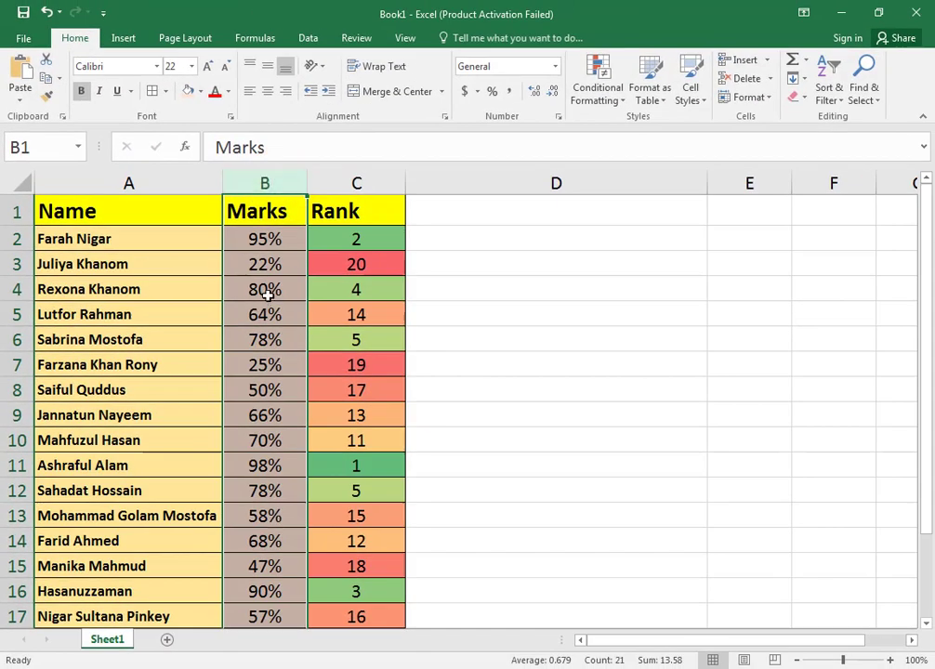
{"action": "left_click", "coordinate": [298, 244]}
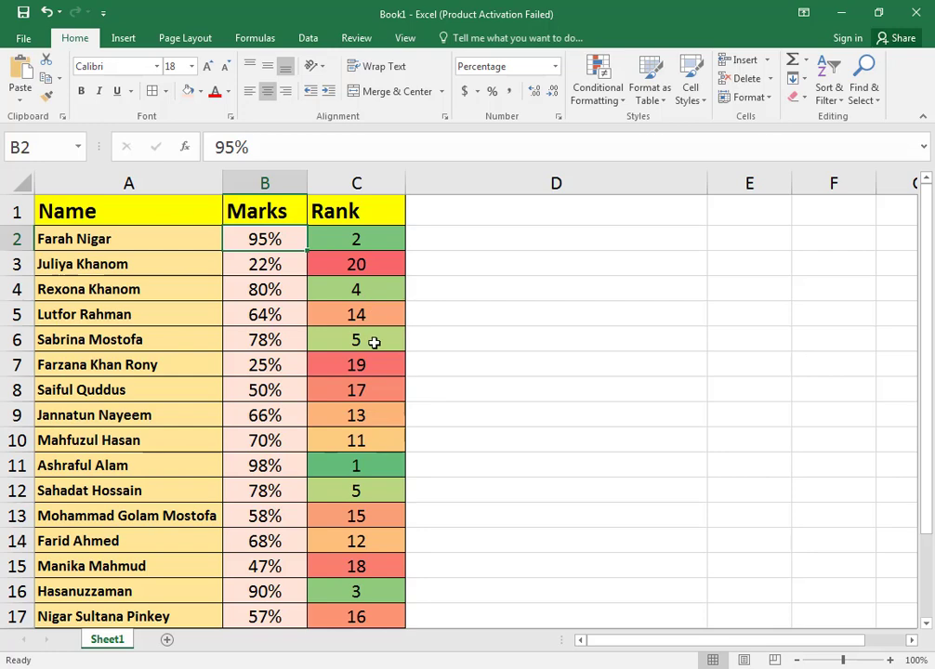
{"action": "scroll", "coordinate": [374, 342], "scroll_direction": "down", "scroll_amount": 6}
{"action": "scroll", "coordinate": [375, 343], "scroll_direction": "up", "scroll_amount": 6}
{"action": "left_click", "coordinate": [370, 238]}
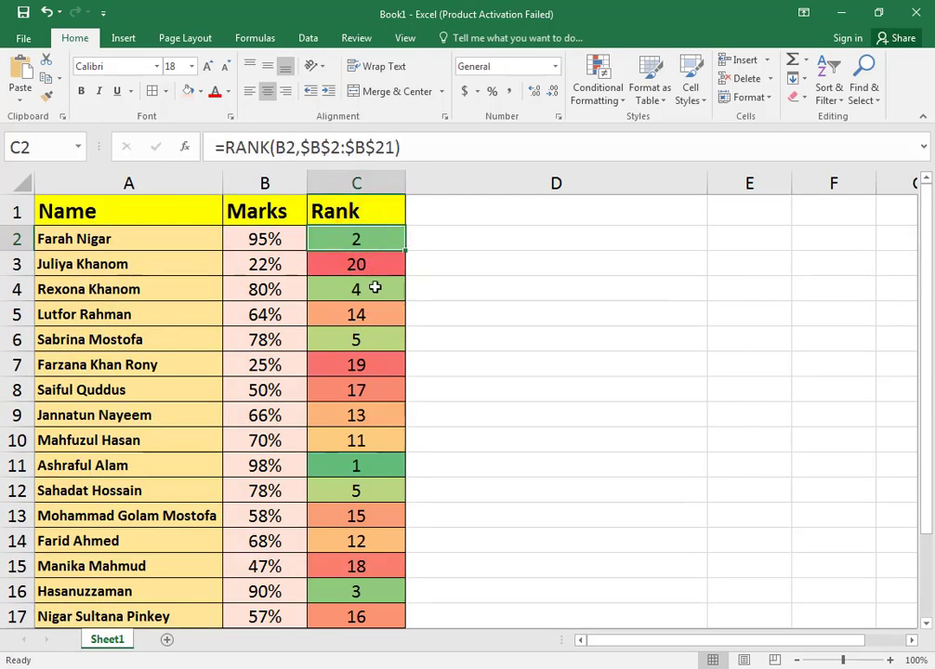
{"action": "left_click", "coordinate": [379, 266]}
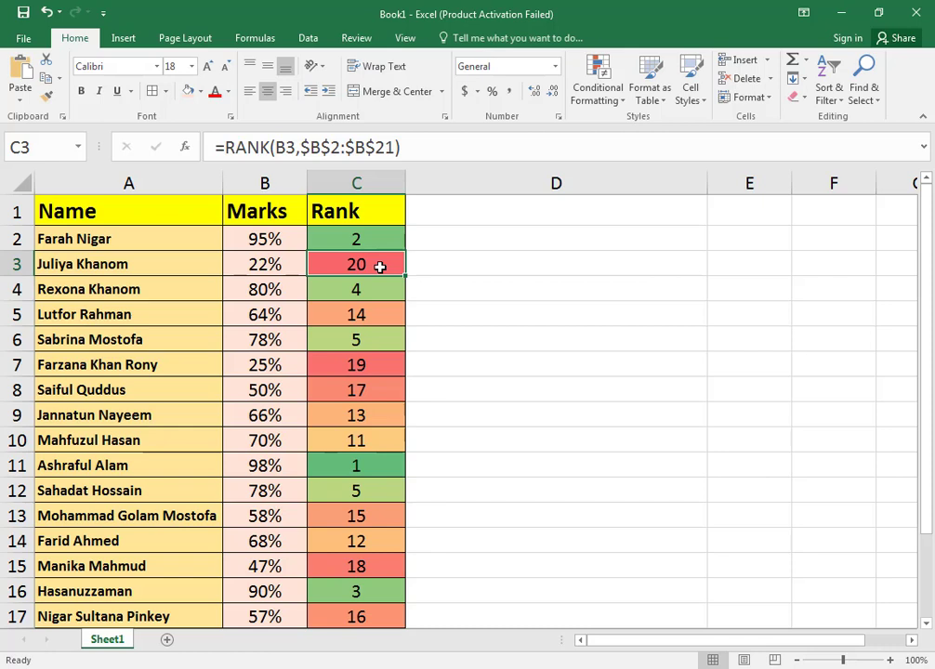
{"action": "left_click", "coordinate": [367, 237]}
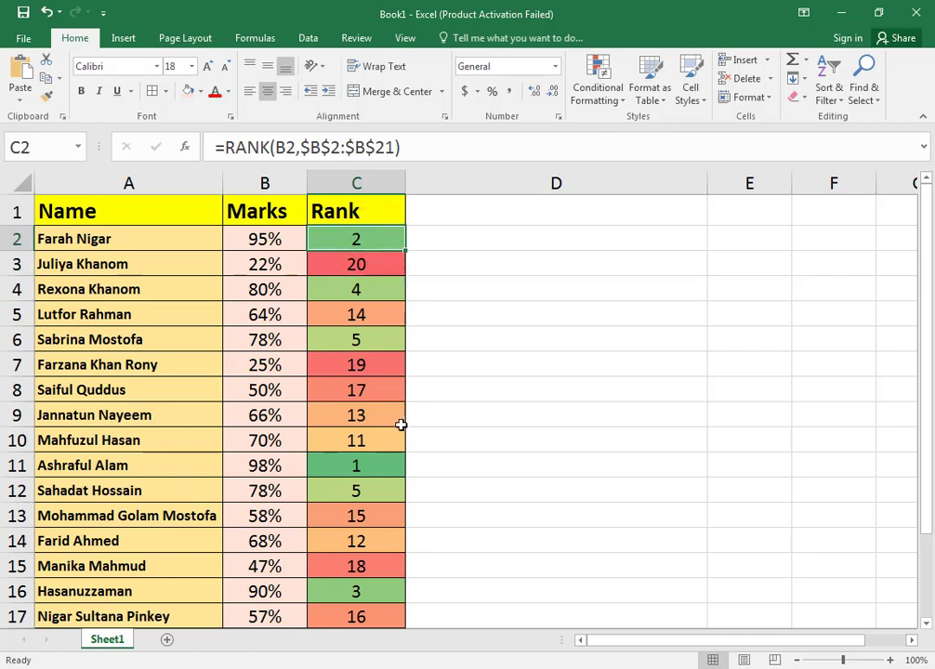
{"action": "scroll", "coordinate": [372, 479], "scroll_direction": "down", "scroll_amount": 1}
{"action": "scroll", "coordinate": [375, 451], "scroll_direction": "down", "scroll_amount": 3}
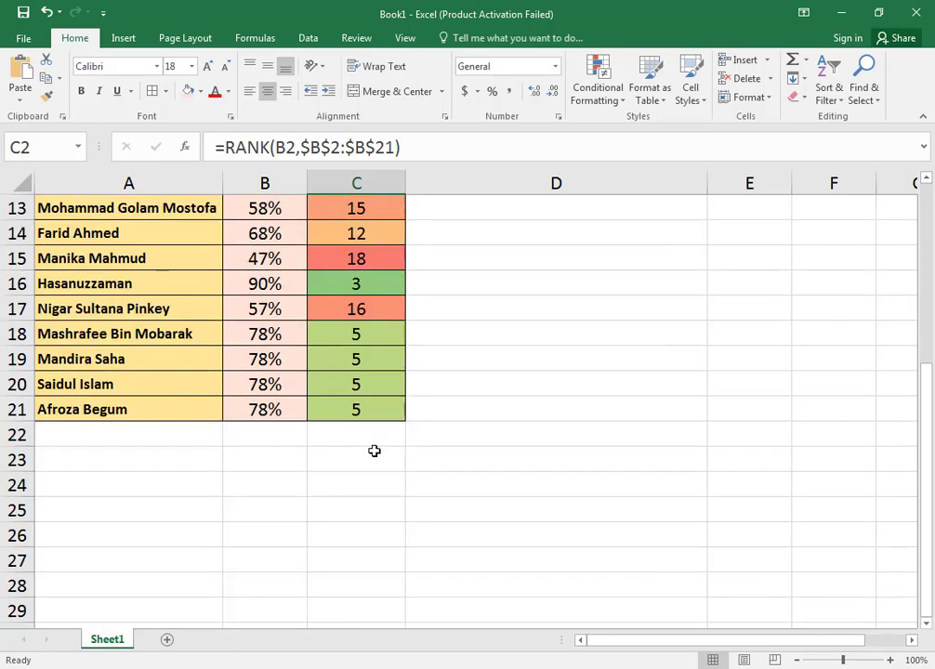
{"action": "scroll", "coordinate": [372, 246], "scroll_direction": "up", "scroll_amount": 4}
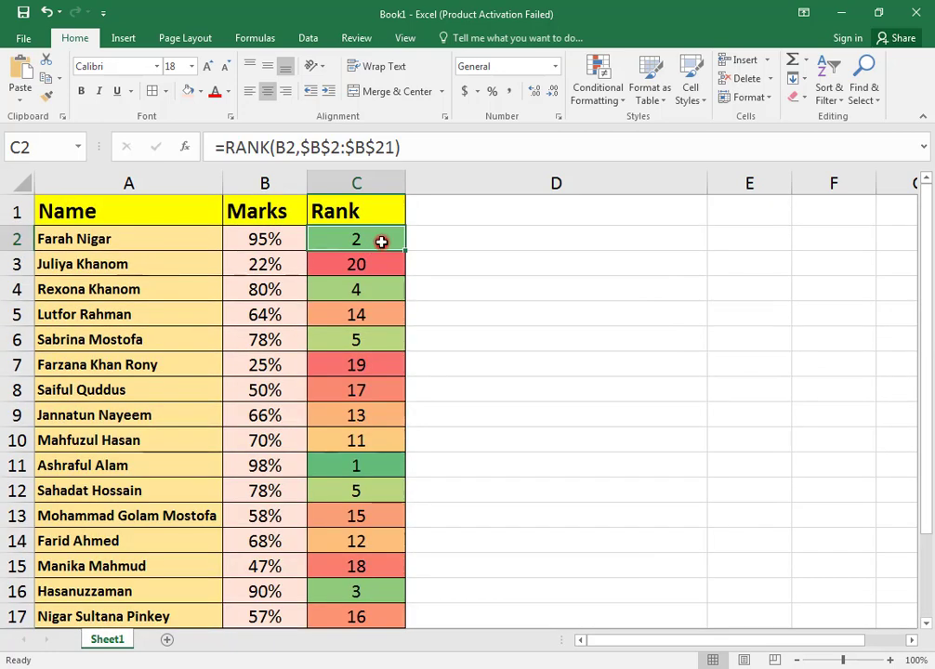
{"action": "left_click", "coordinate": [376, 240]}
{"action": "left_click", "coordinate": [382, 289]}
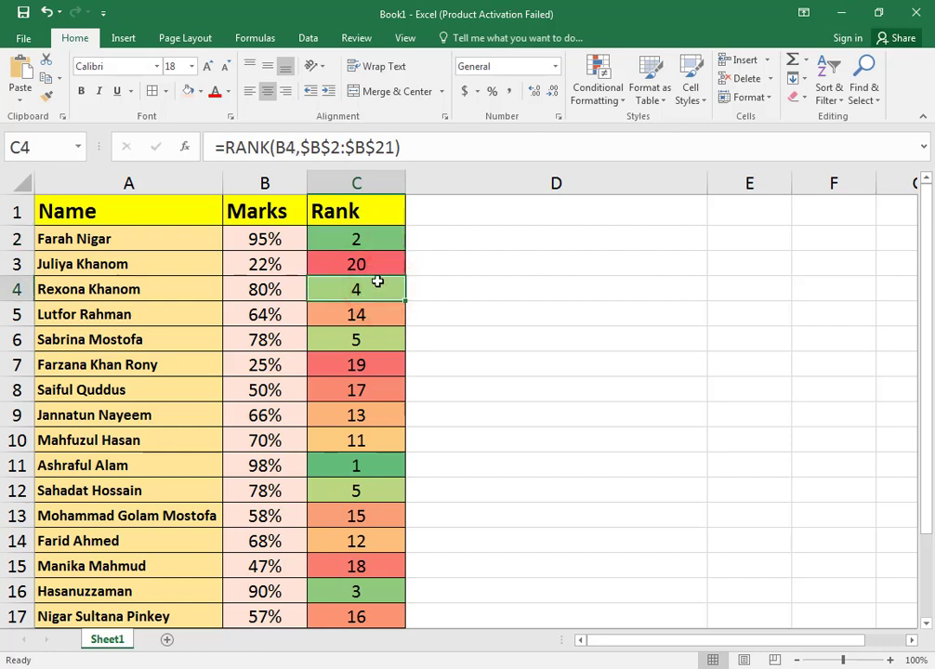
{"action": "left_click", "coordinate": [372, 264]}
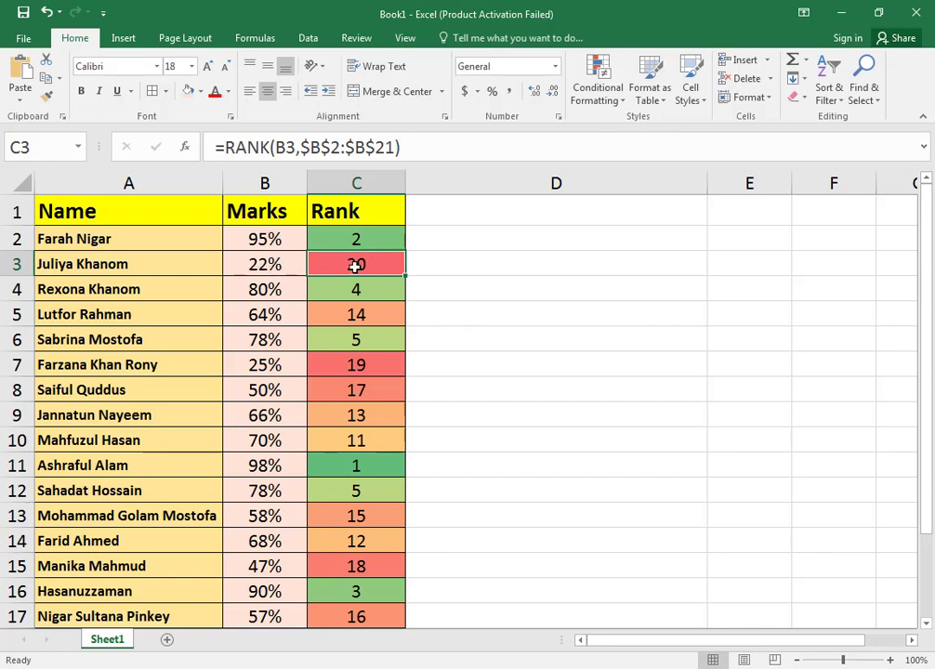
{"action": "left_click", "coordinate": [281, 241]}
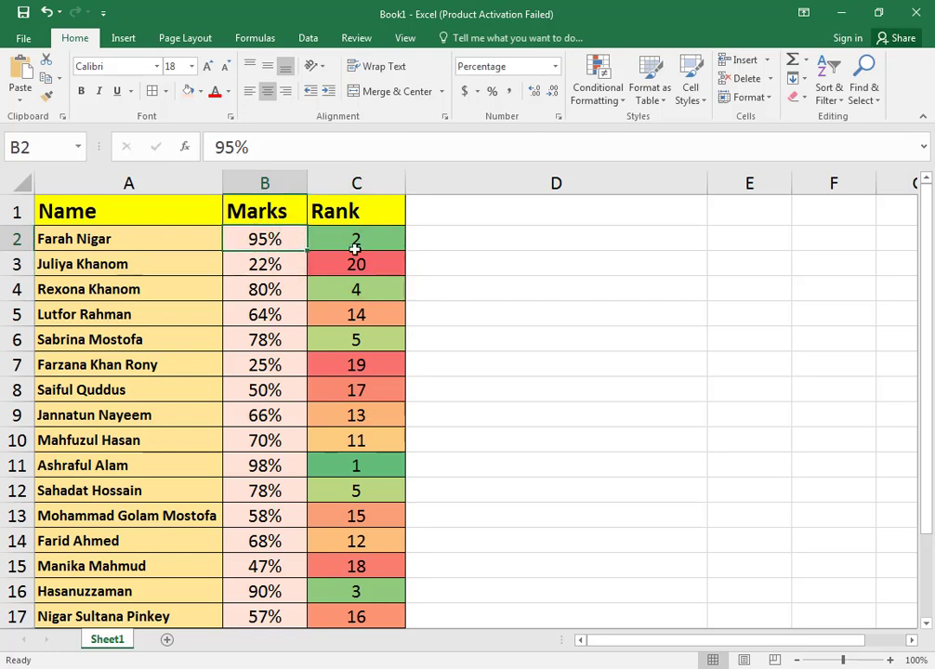
{"action": "scroll", "coordinate": [377, 344], "scroll_direction": "down", "scroll_amount": 3}
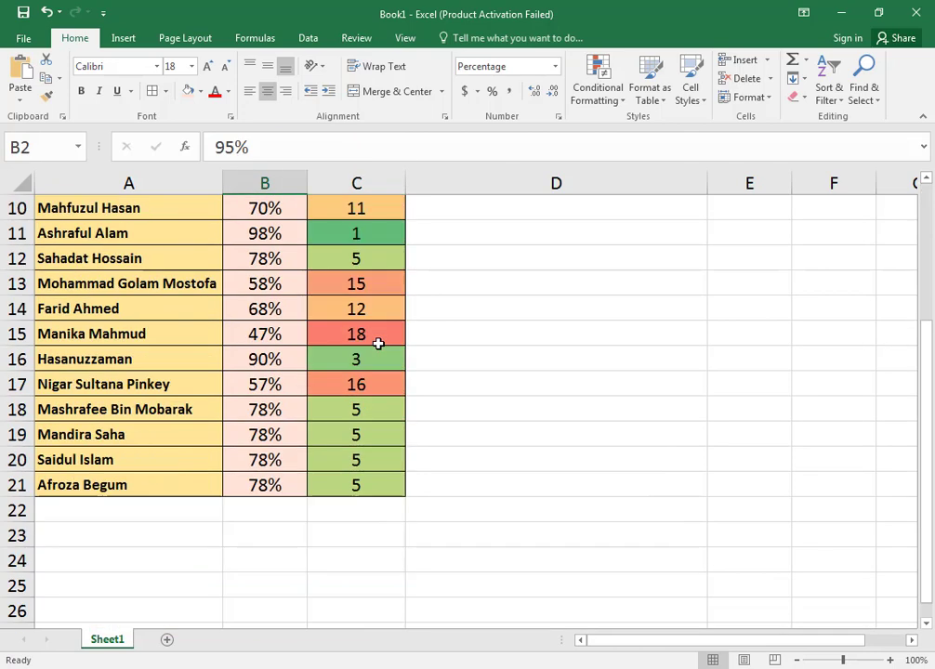
{"action": "scroll", "coordinate": [392, 378], "scroll_direction": "up", "scroll_amount": 1}
{"action": "scroll", "coordinate": [391, 377], "scroll_direction": "up", "scroll_amount": 2}
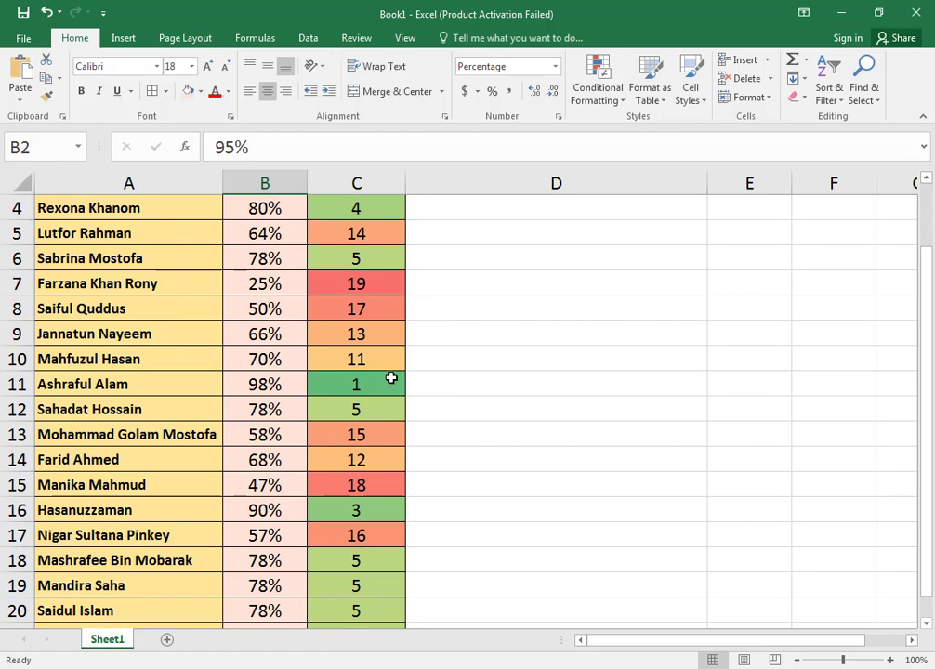
{"action": "left_click", "coordinate": [283, 386]}
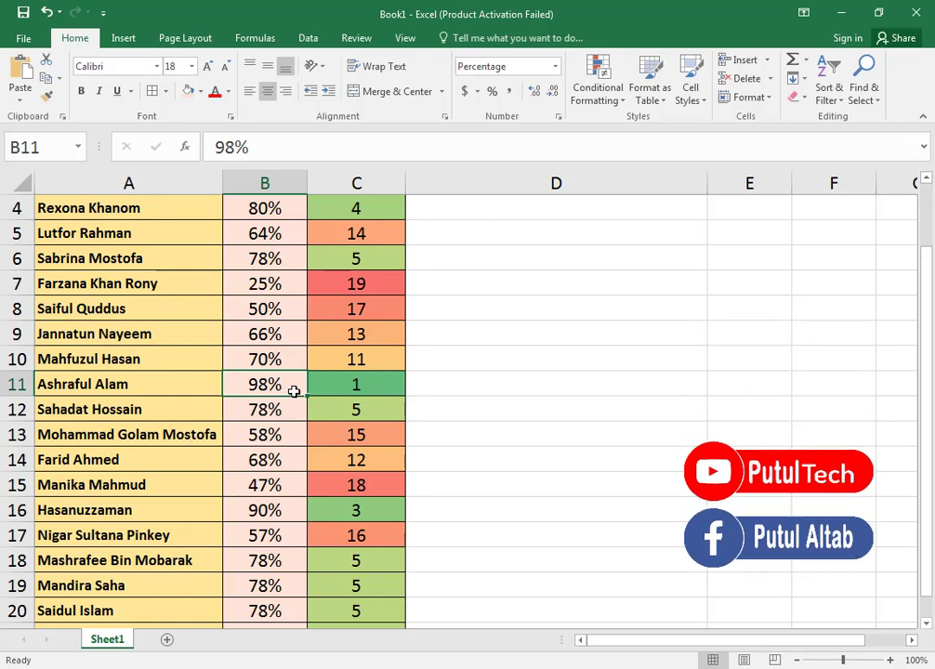
{"action": "left_click", "coordinate": [368, 389]}
{"action": "scroll", "coordinate": [363, 389], "scroll_direction": "up", "scroll_amount": 1}
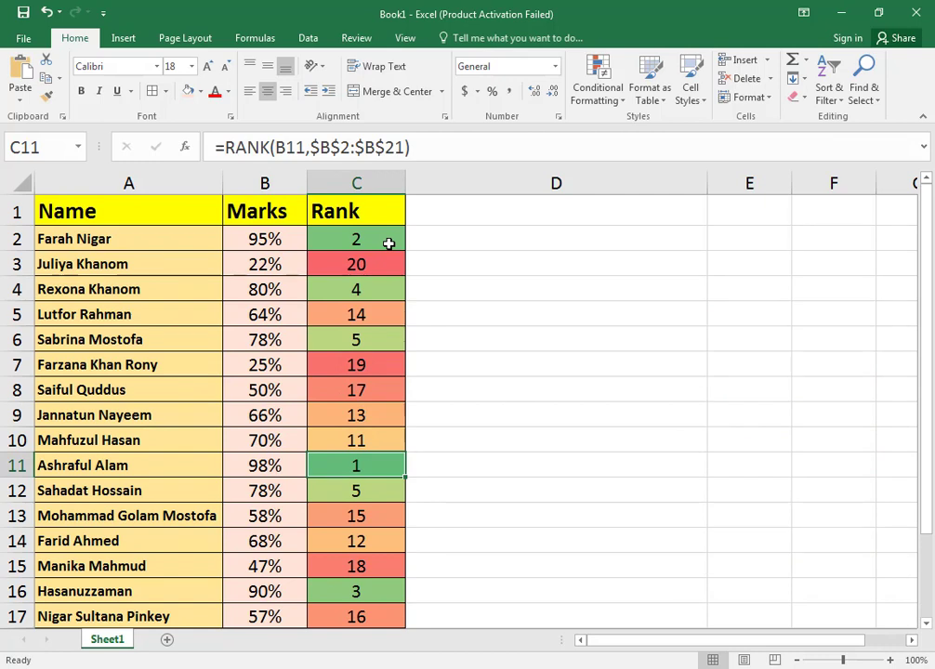
{"action": "left_click", "coordinate": [453, 219]}
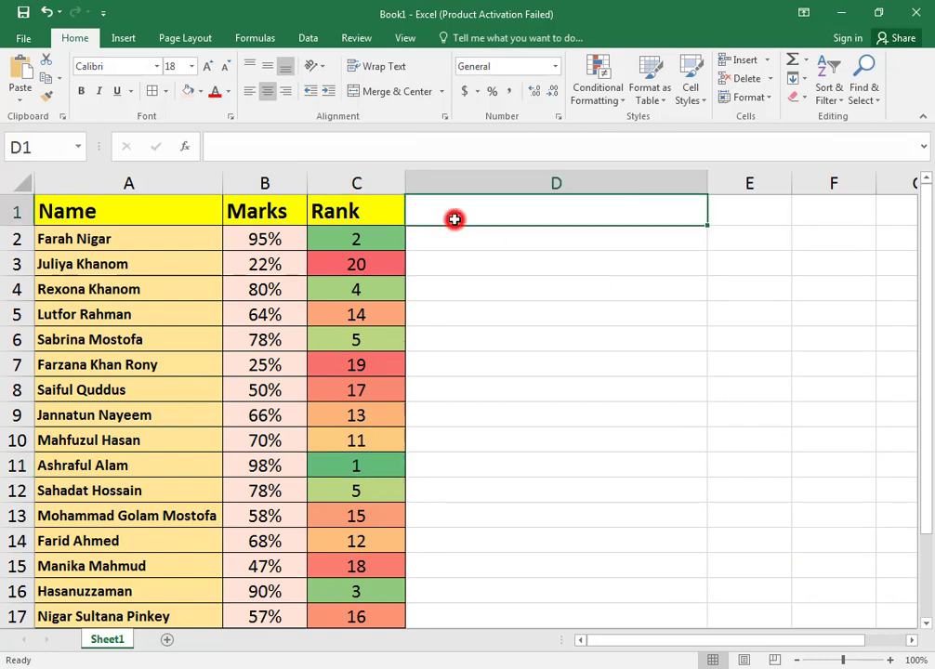
{"action": "left_click", "coordinate": [356, 211]}
{"action": "left_click", "coordinate": [440, 214]}
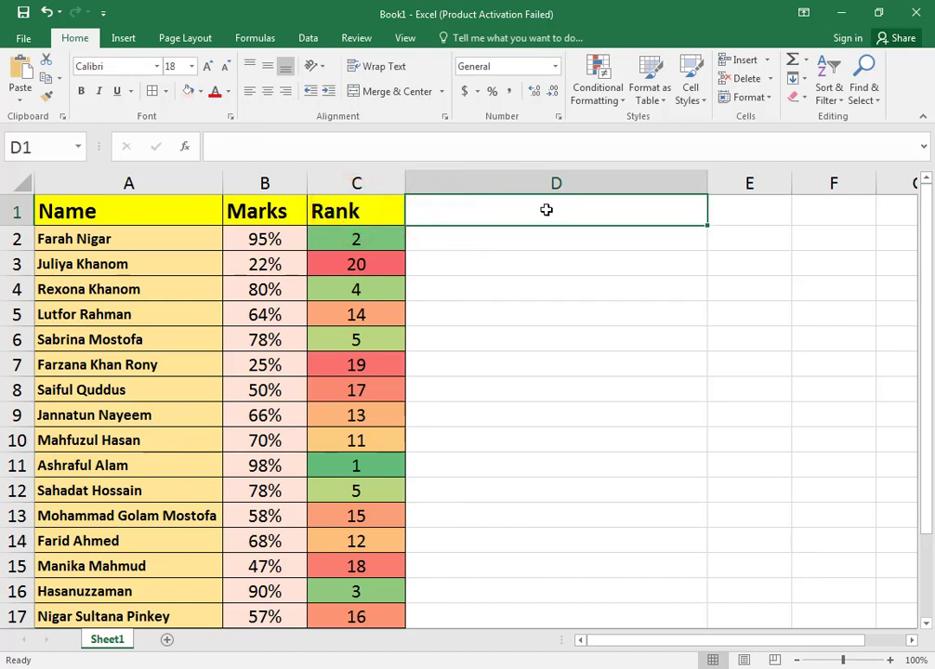
Narrow column D and start a =RANK( formula in D1 from the =ran suggestions.
{"action": "left_click_drag", "start_coordinate": [708, 184], "coordinate": [570, 186]}
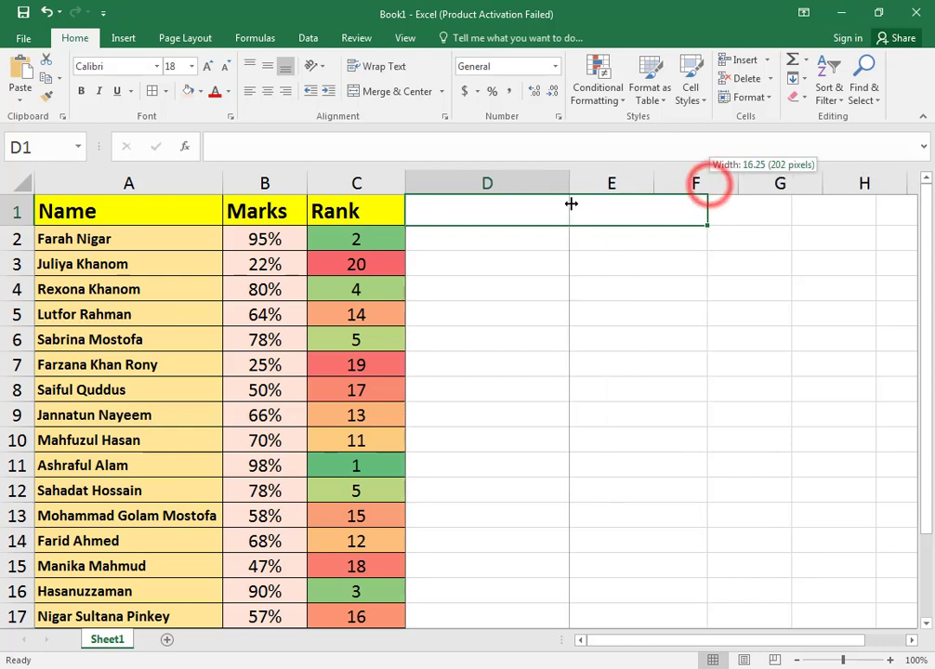
{"action": "left_click", "coordinate": [499, 203]}
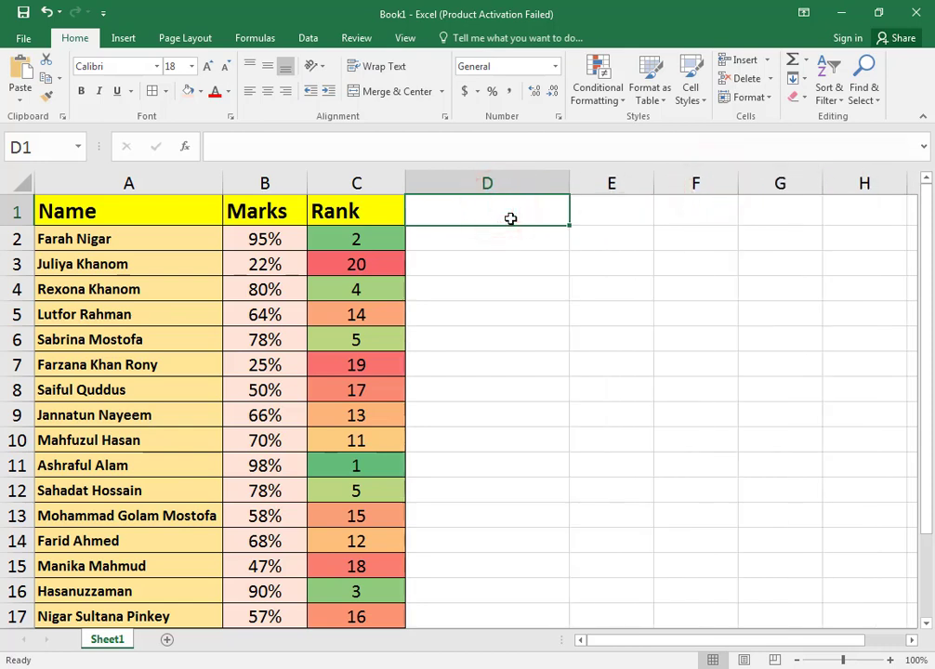
{"action": "type", "text": "="}
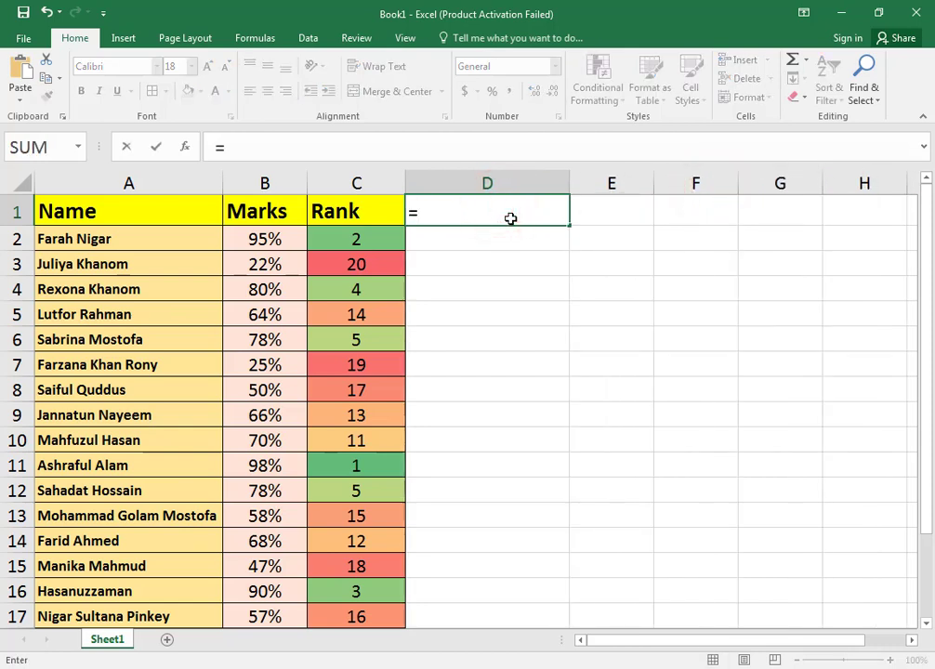
{"action": "type", "text": "r"}
{"action": "type", "text": "an"}
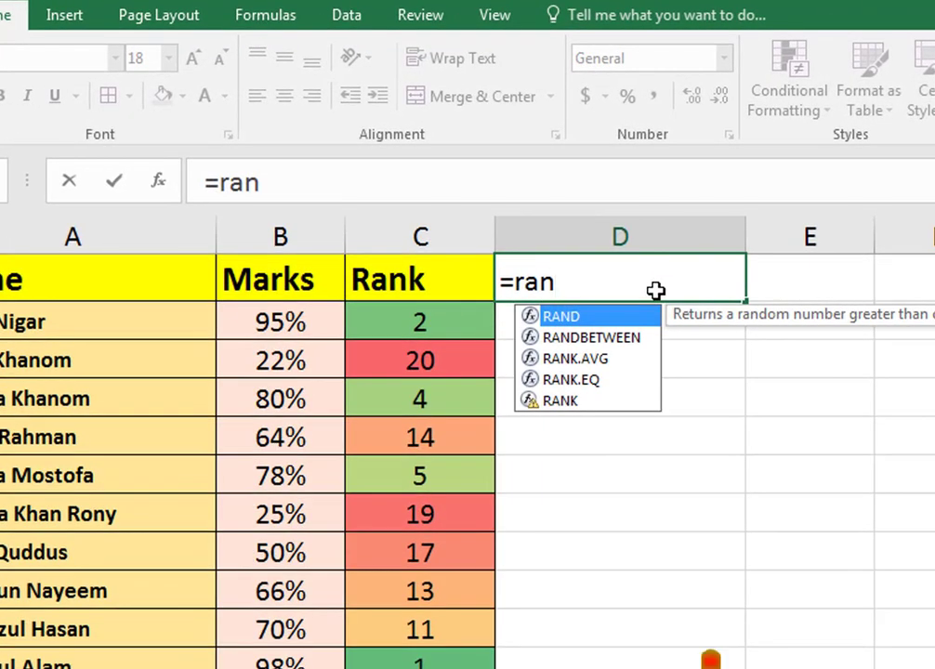
{"action": "key", "text": "Down"}
{"action": "key", "text": "Down"}
{"action": "key", "text": "Down"}
{"action": "key", "text": "Down"}
{"action": "key", "text": "Tab"}
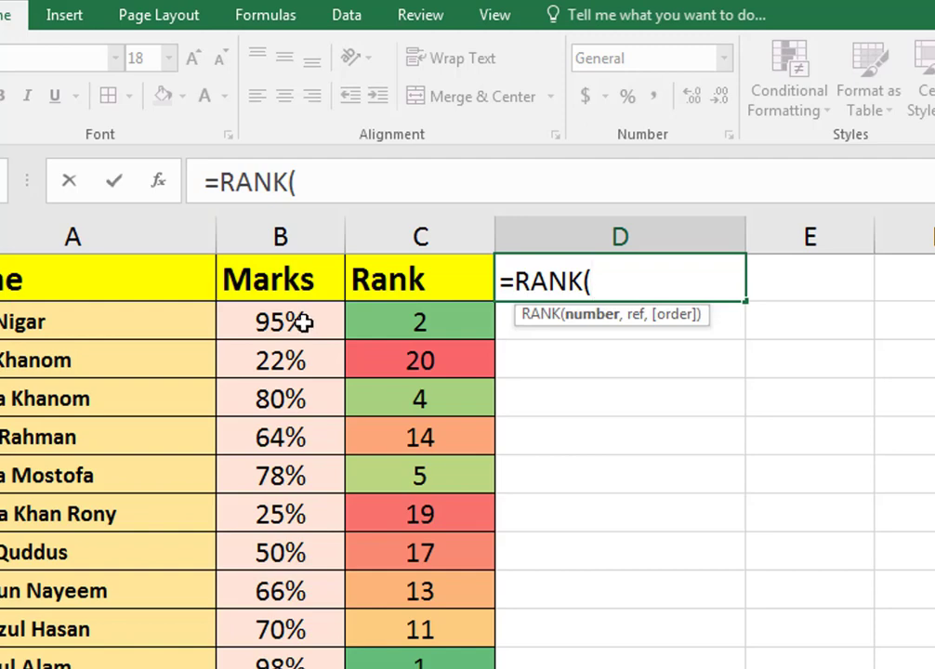
Give D1's RANK formula B2 as the number and B2:B21 as the ranking range.
{"action": "left_click", "coordinate": [304, 322]}
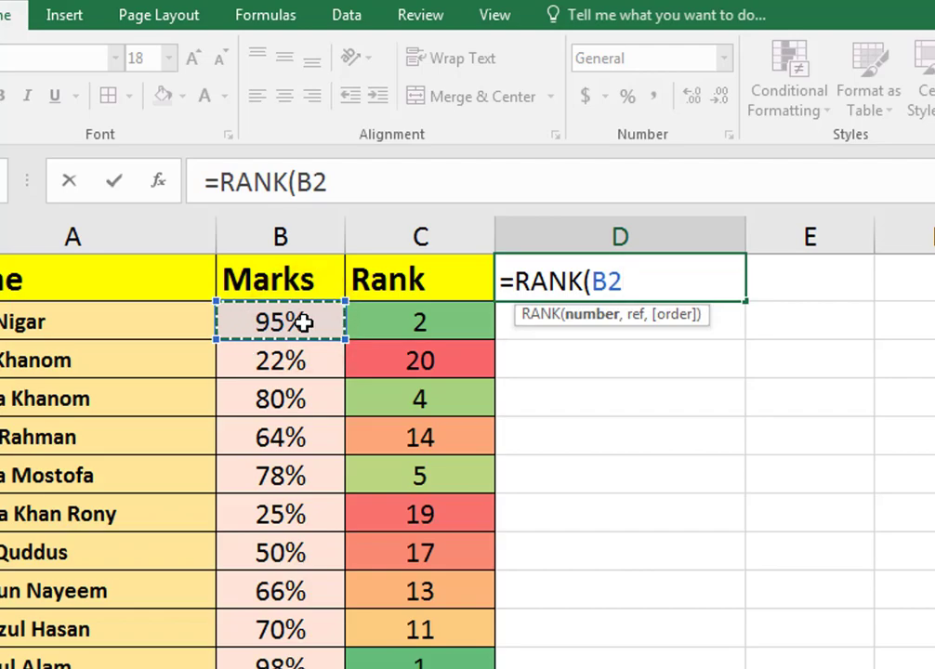
{"action": "type", "text": ","}
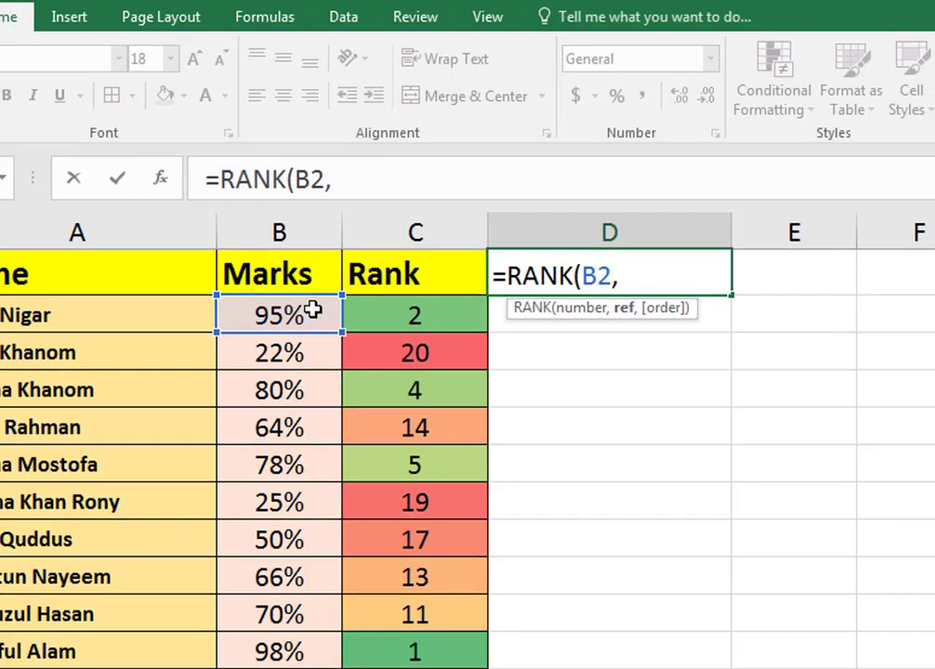
{"action": "mouse_move", "coordinate": [304, 321]}
{"action": "left_mouse_down"}
{"action": "mouse_move", "coordinate": [277, 467]}
{"action": "mouse_move", "coordinate": [287, 639]}
{"action": "mouse_move", "coordinate": [277, 586]}
{"action": "left_mouse_up"}
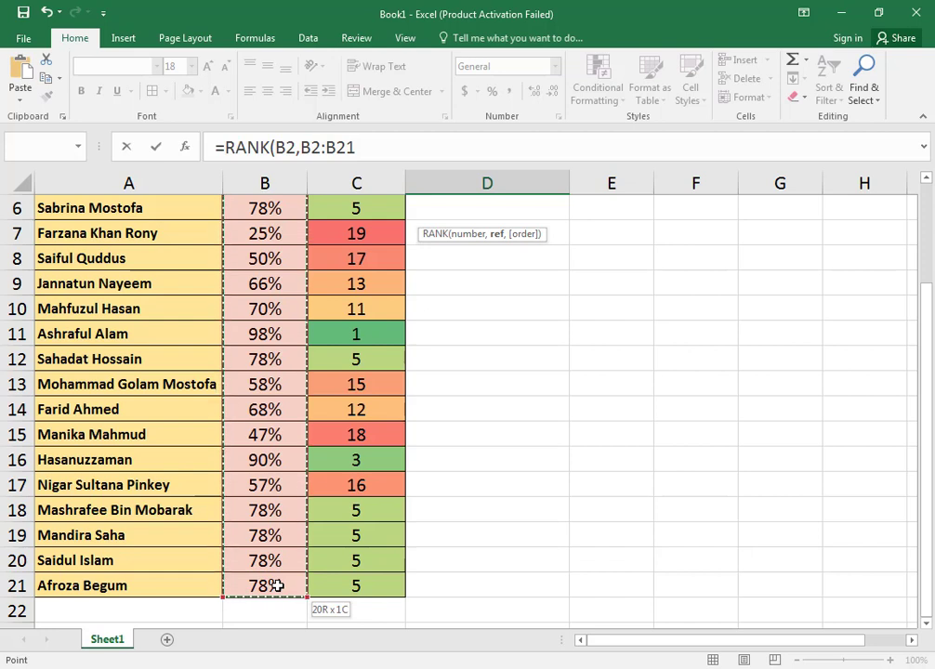
{"action": "left_click_drag", "start_coordinate": [278, 585], "coordinate": [277, 585]}
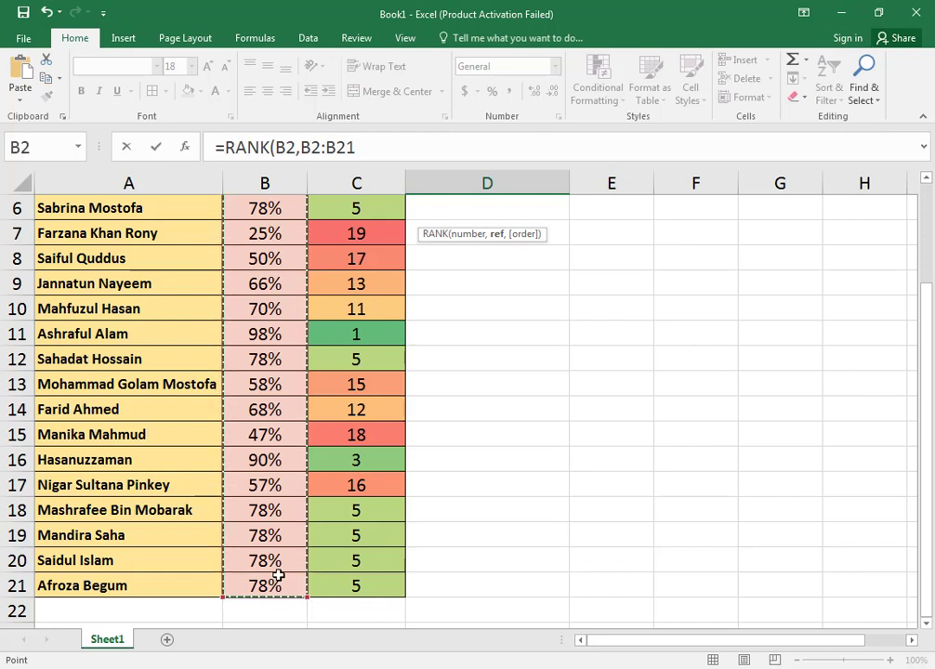
{"action": "scroll", "coordinate": [474, 518], "scroll_direction": "up", "scroll_amount": 2}
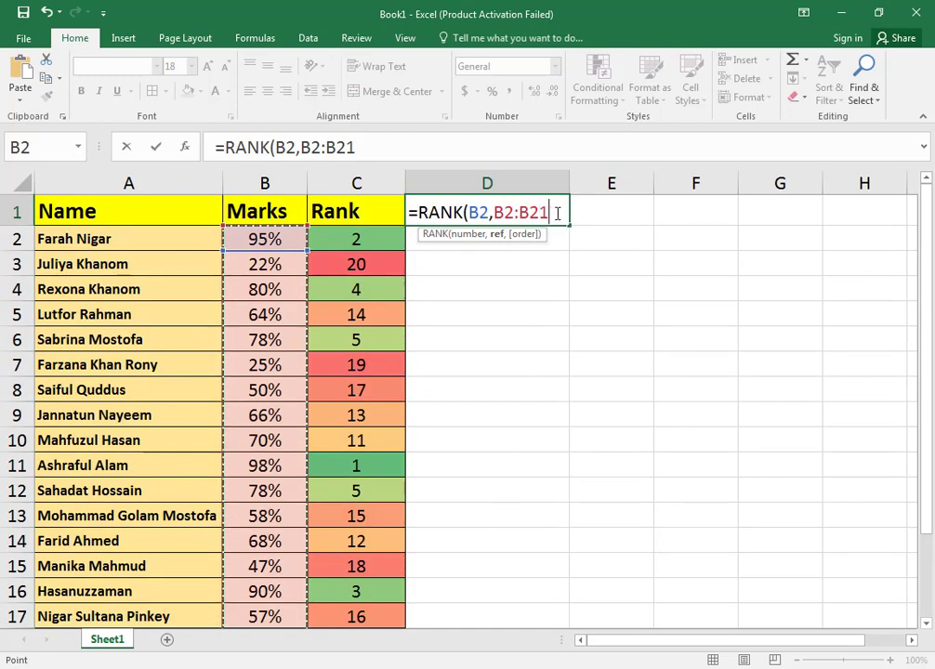
Make the range absolute as $B$2:$B$21 and enter the formula, giving rank 2 in D1.
{"action": "key", "text": "F4"}
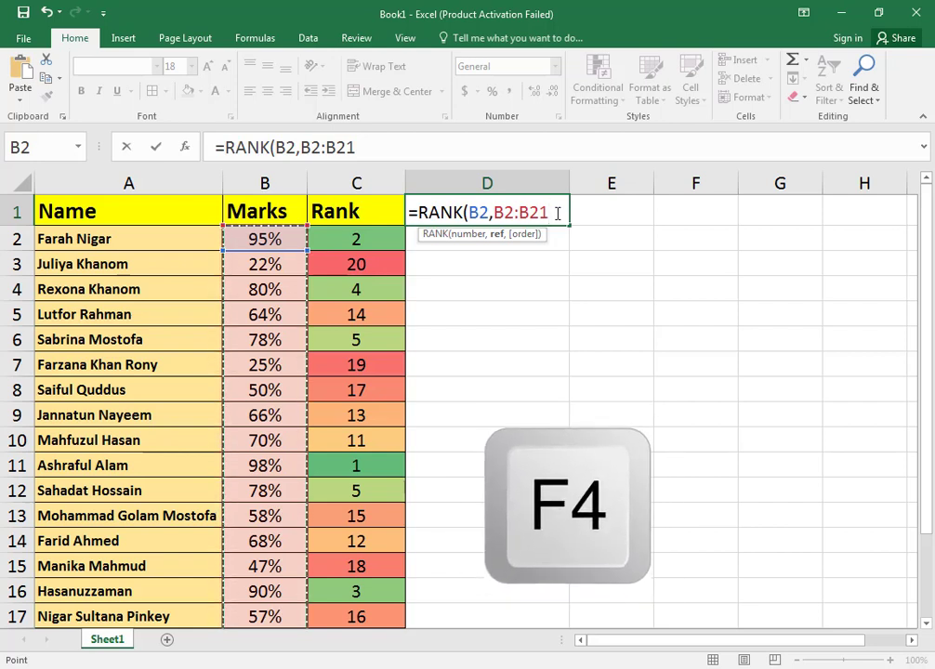
{"action": "key", "text": "F4"}
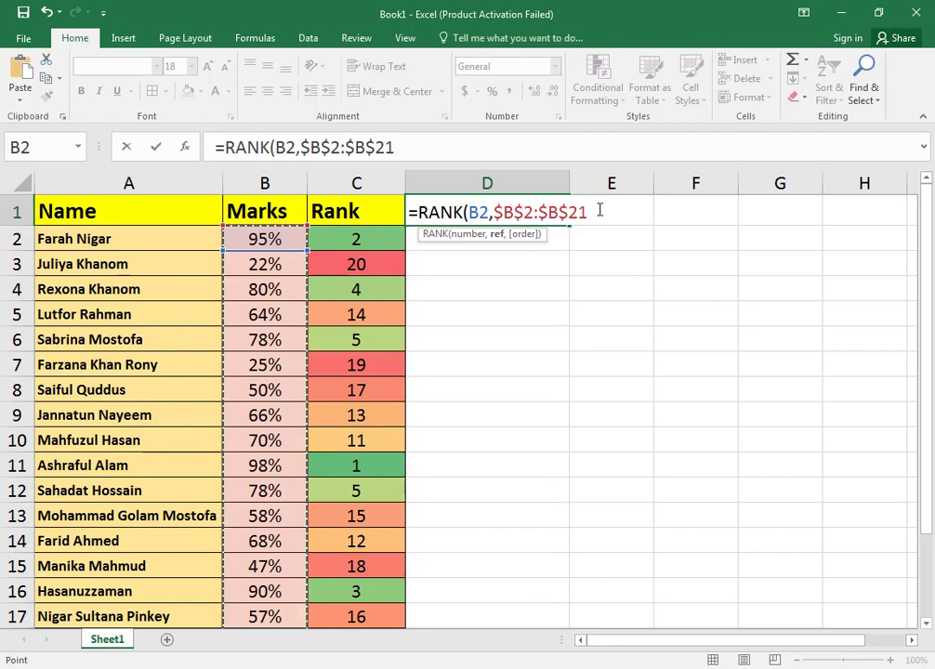
{"action": "key", "text": "Return"}
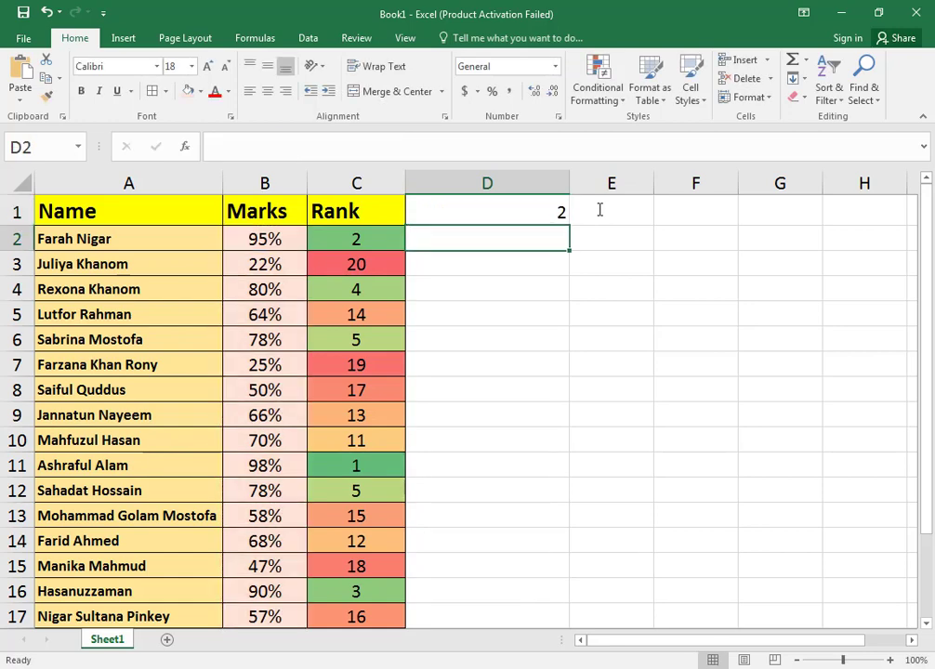
Fill D1's RANK formula down to row 21, then centre column D at font size 20.
{"action": "left_click", "coordinate": [533, 213]}
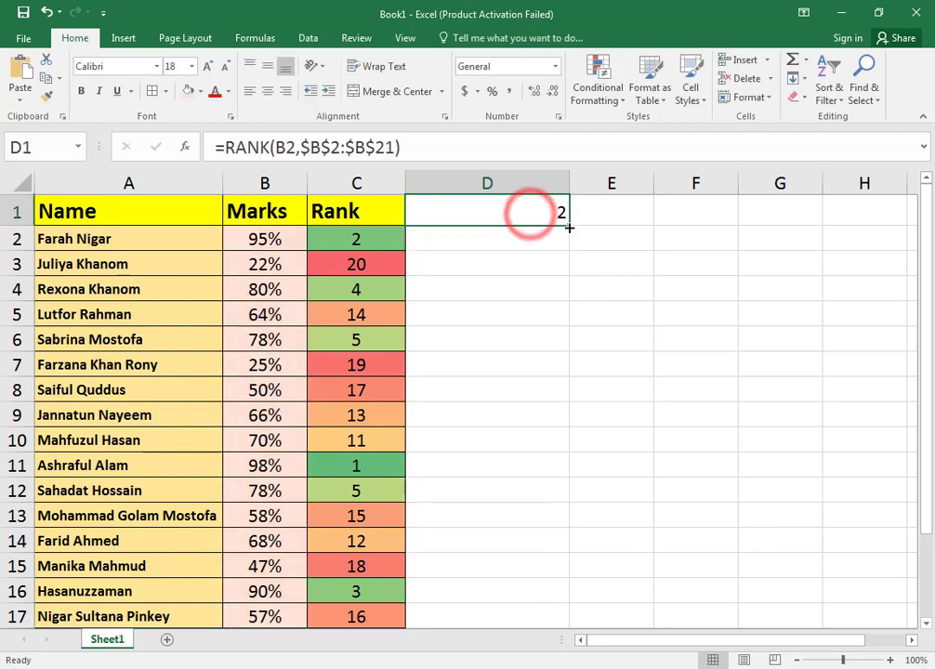
{"action": "double_click", "coordinate": [569, 225]}
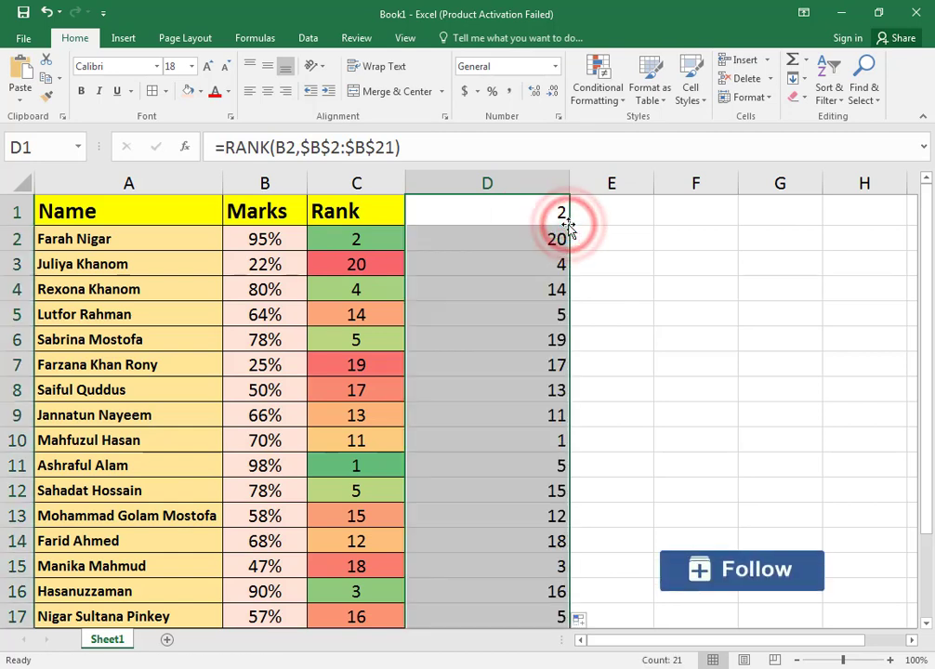
{"action": "left_click", "coordinate": [509, 179]}
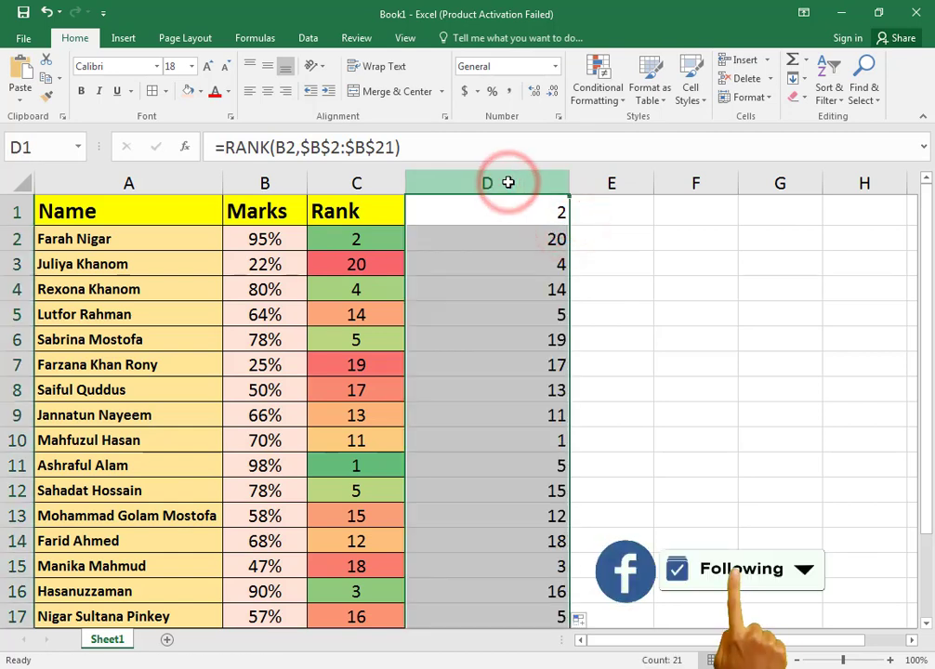
{"action": "left_click", "coordinate": [267, 93]}
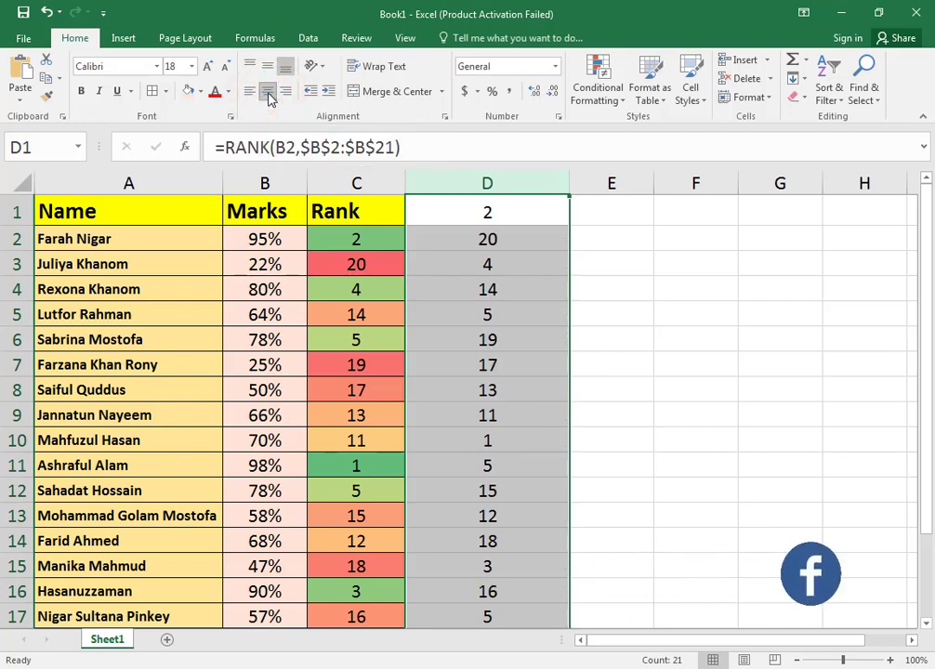
{"action": "left_click", "coordinate": [192, 66]}
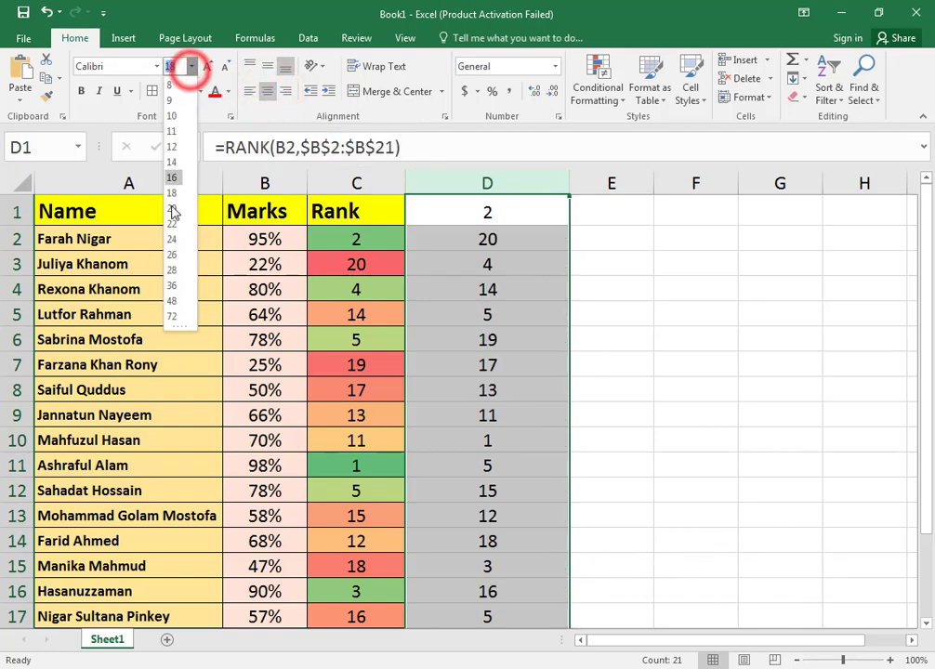
{"action": "left_click", "coordinate": [177, 209]}
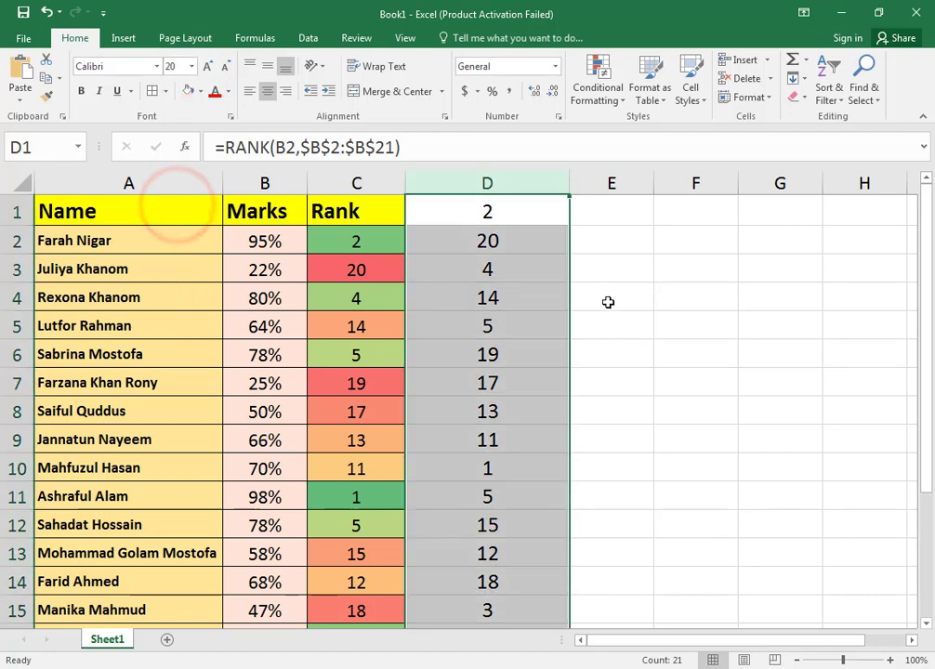
{"action": "left_click", "coordinate": [543, 188]}
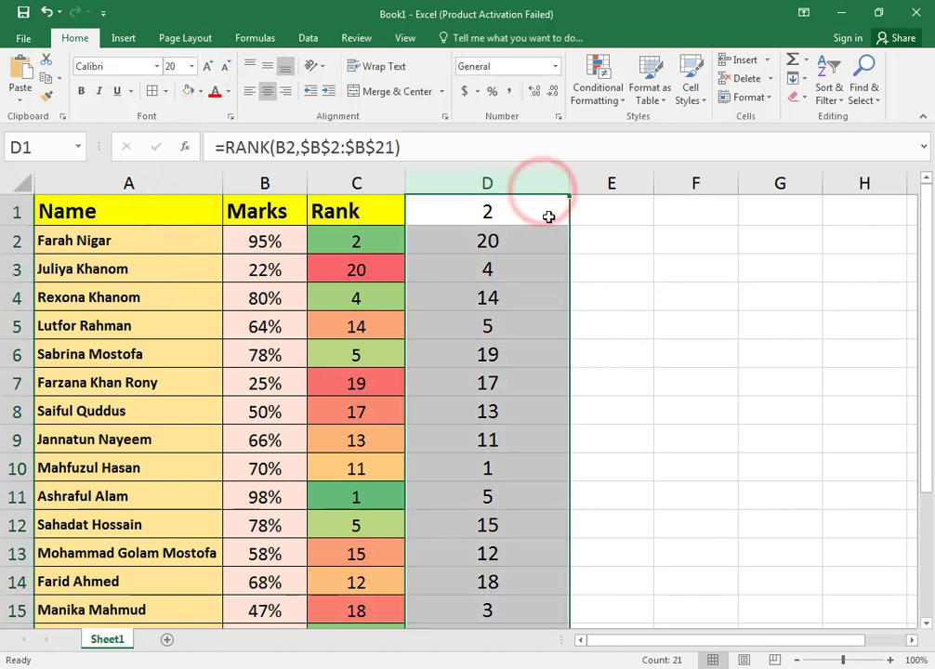
{"action": "left_click", "coordinate": [539, 184]}
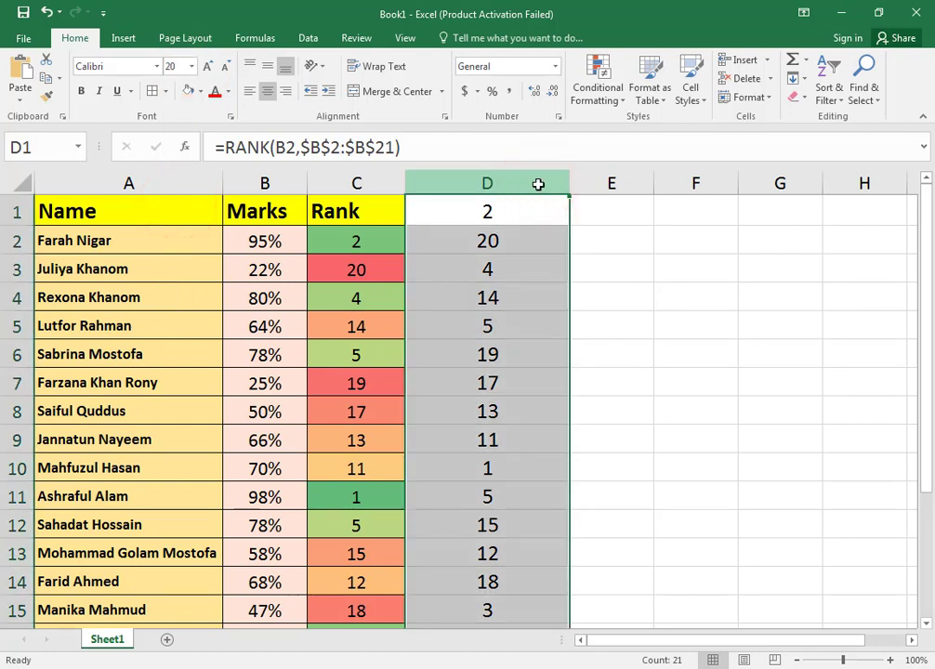
Apply the green-white-red colour scale to column D so low ranks show green, high ranks red.
{"action": "left_click", "coordinate": [604, 85]}
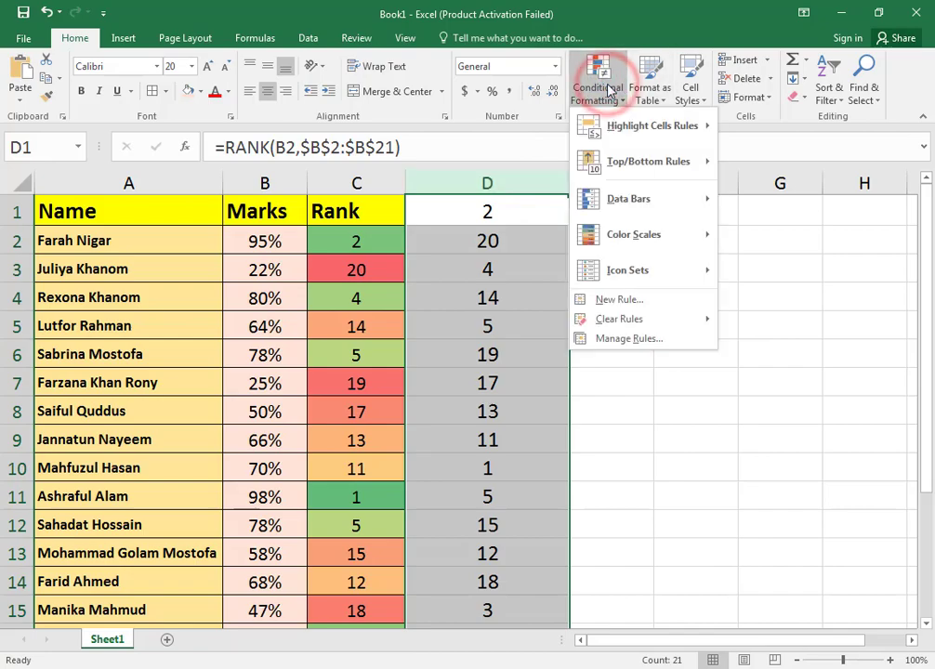
{"action": "mouse_move", "coordinate": [651, 206]}
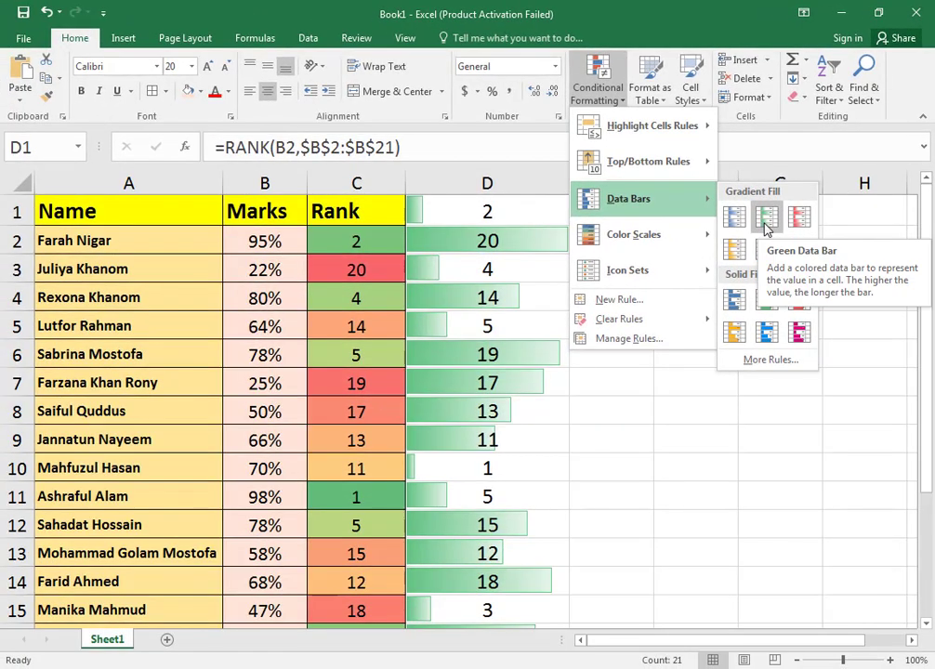
{"action": "mouse_move", "coordinate": [669, 236]}
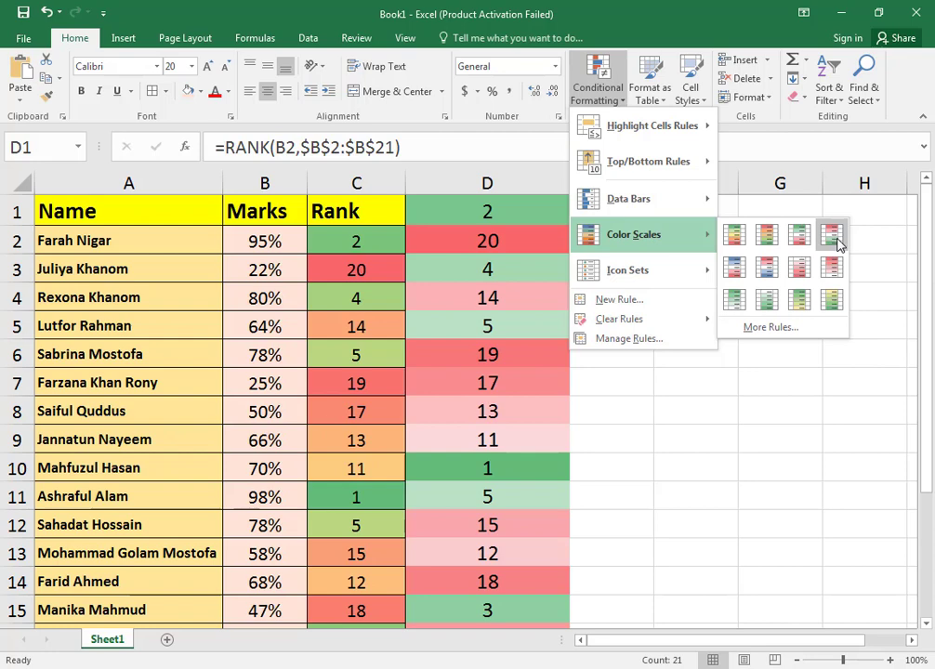
{"action": "left_click", "coordinate": [835, 238]}
{"action": "left_click", "coordinate": [654, 288]}
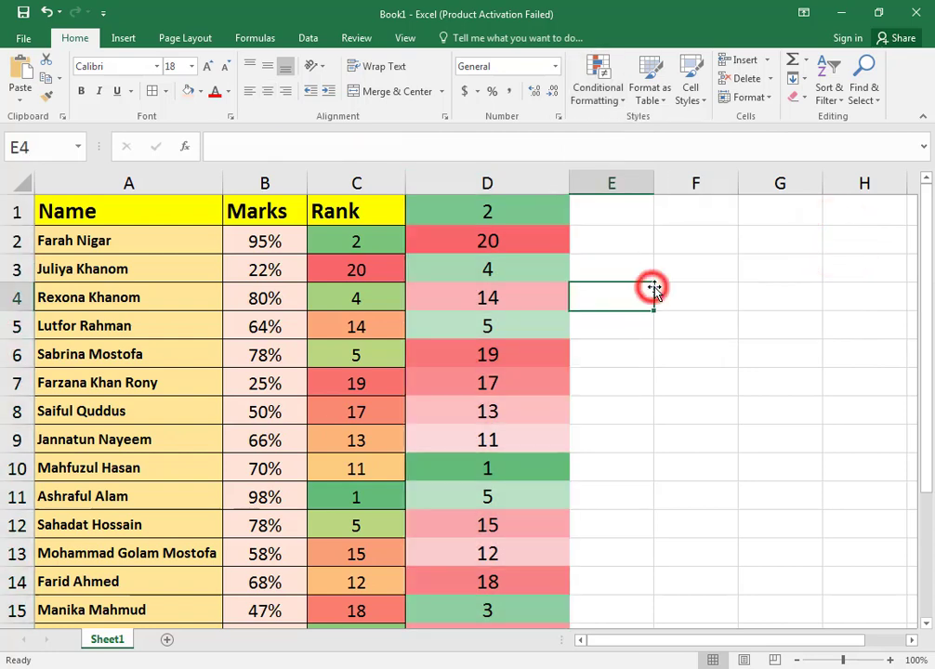